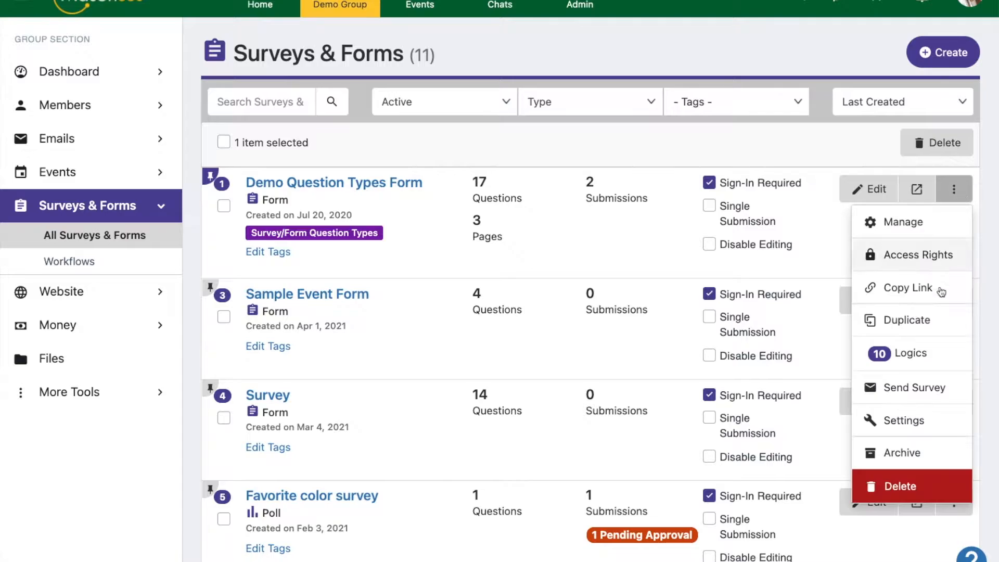
- Open the settings of the Demo Question Types Form and review its basic information, including the form types and approval workflow options
left_click(919, 431)
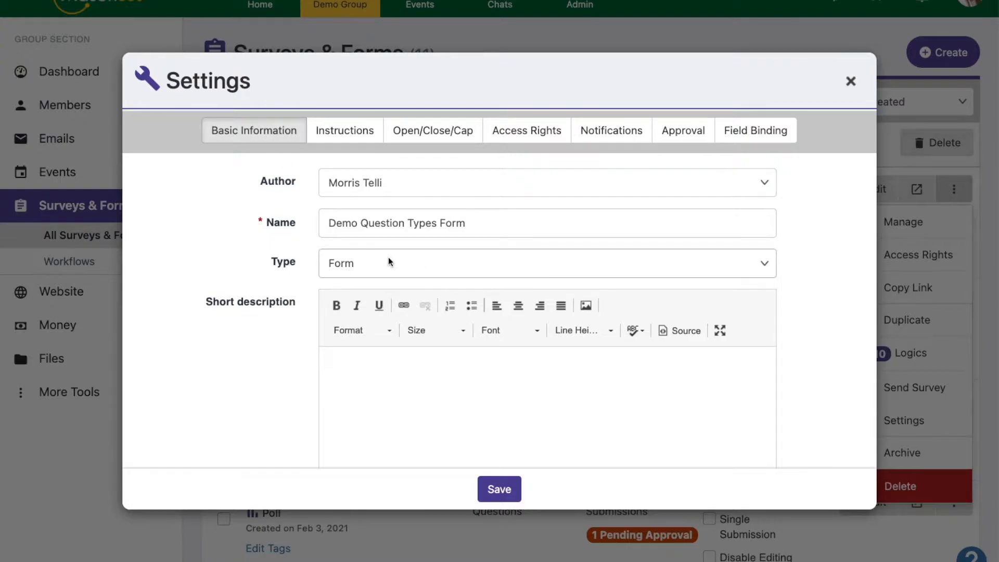
left_click(373, 273)
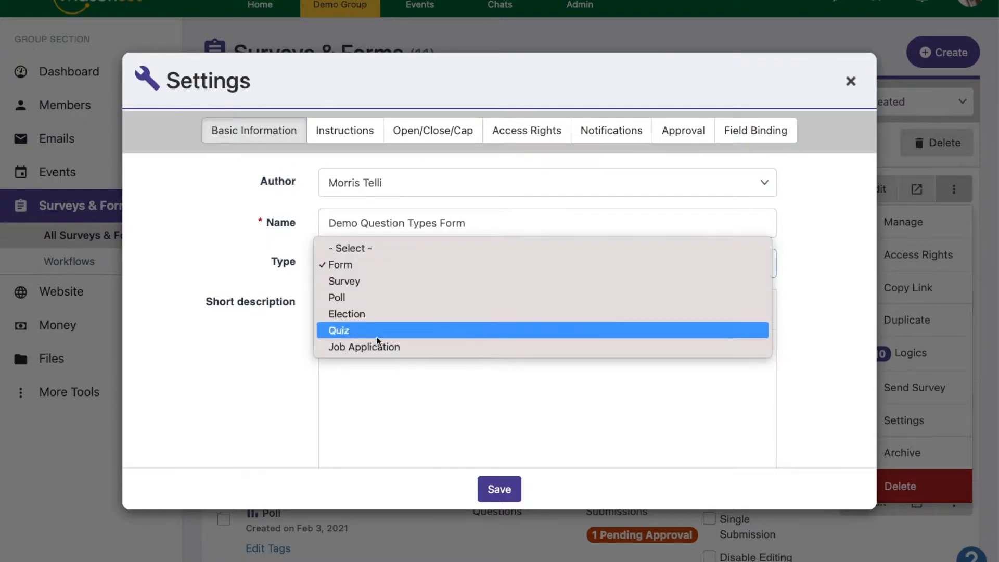
left_click(260, 300)
scroll(330, 342, "down", 1)
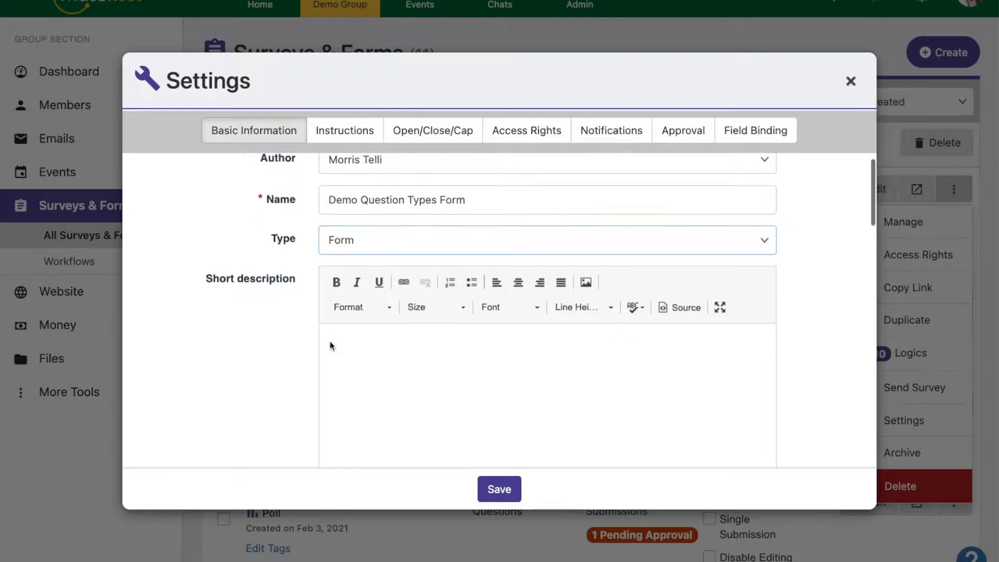
scroll(330, 341, "down", 2)
scroll(330, 342, "down", 10)
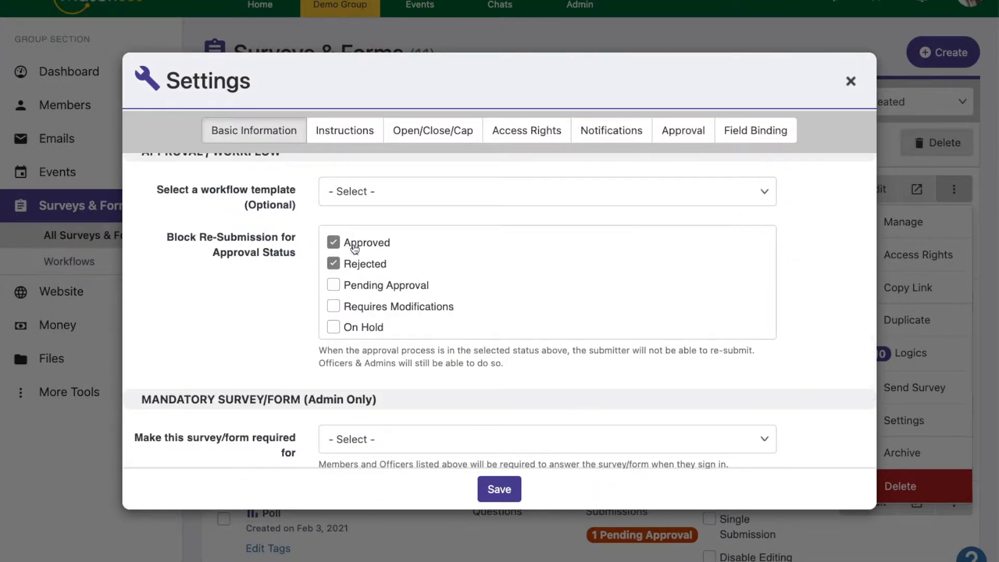
scroll(336, 292, "up", 2)
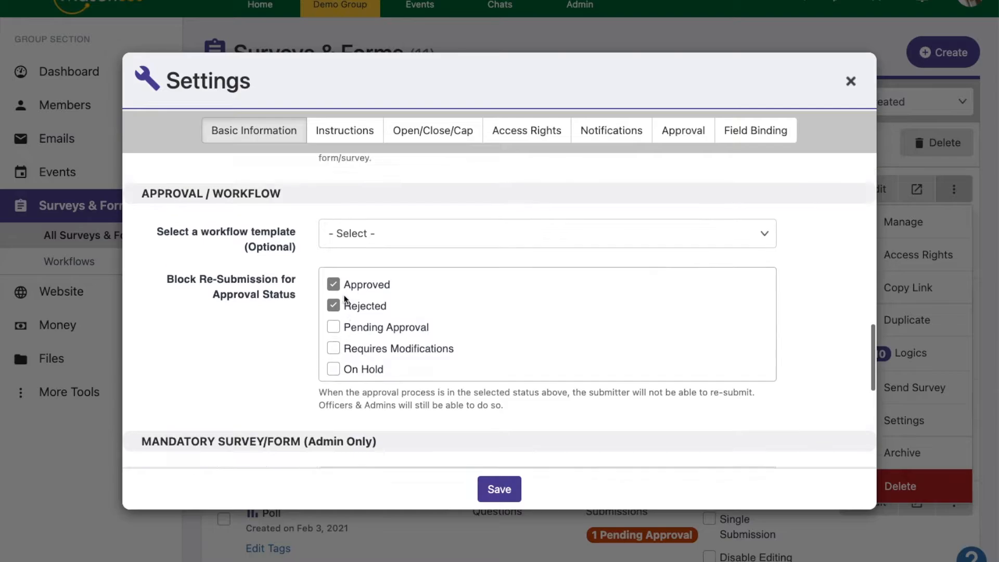
- Review the form's instruction settings for the closing sentence and the submission confirmation page message
left_click(339, 131)
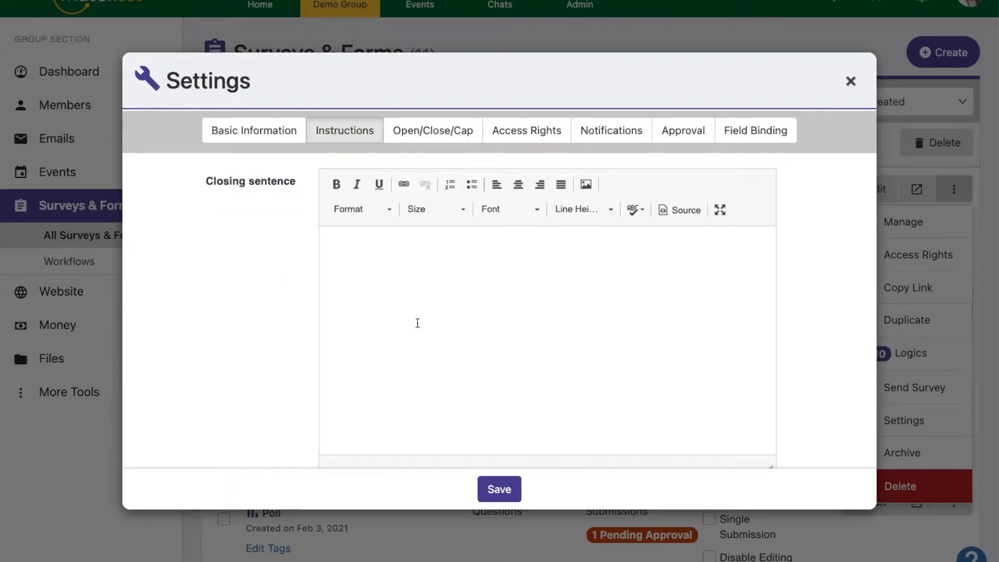
scroll(417, 323, "down", 5)
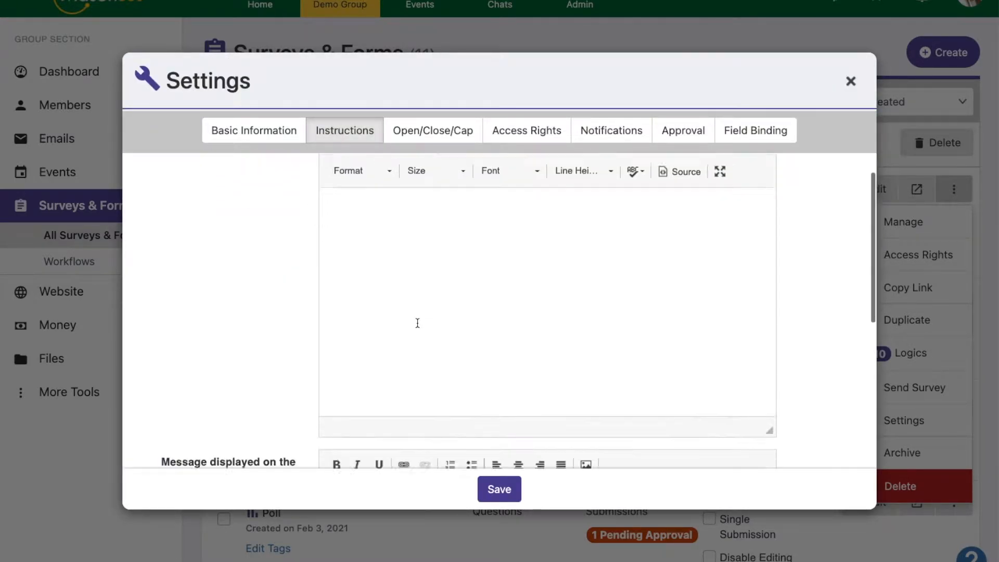
scroll(417, 323, "down", 1)
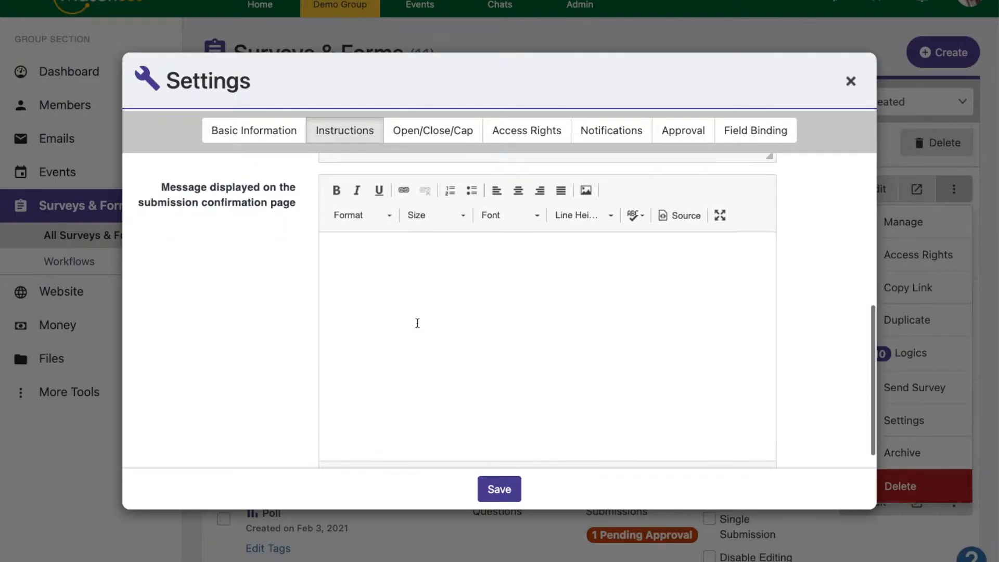
scroll(417, 323, "down", 1)
scroll(417, 323, "up", 6)
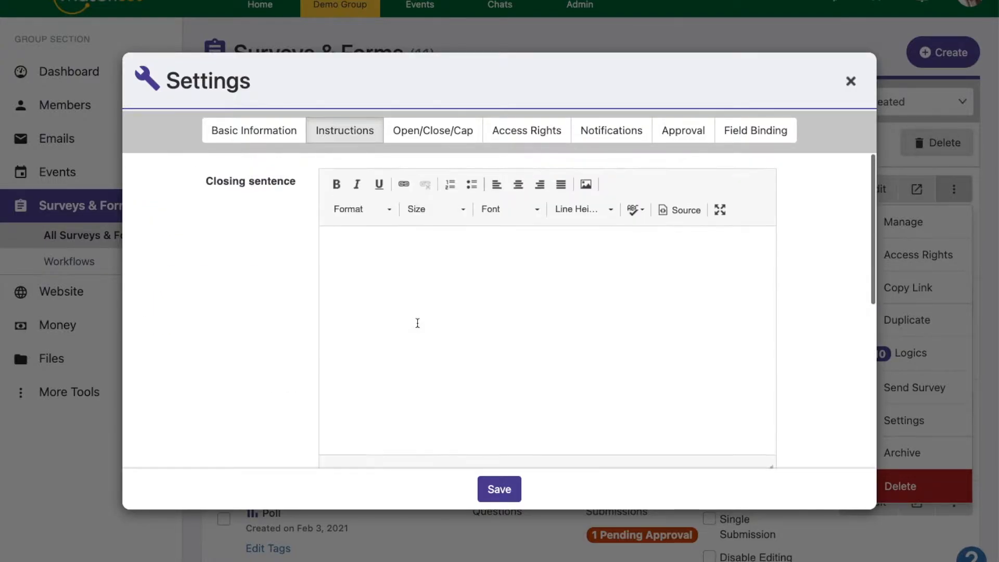
- Review the form's opening and closing date options and its submission cap
left_click(436, 139)
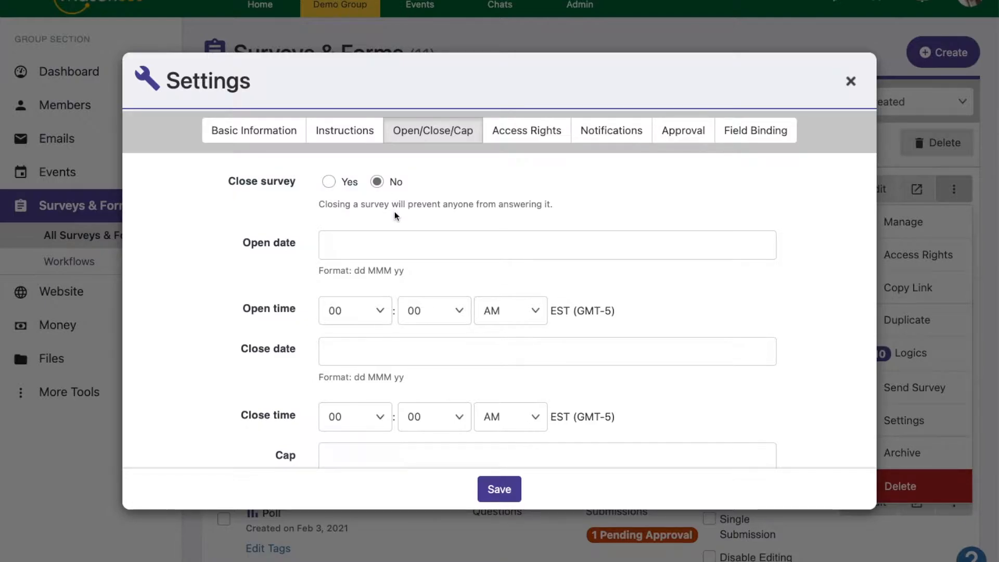
scroll(442, 326, "down", 2)
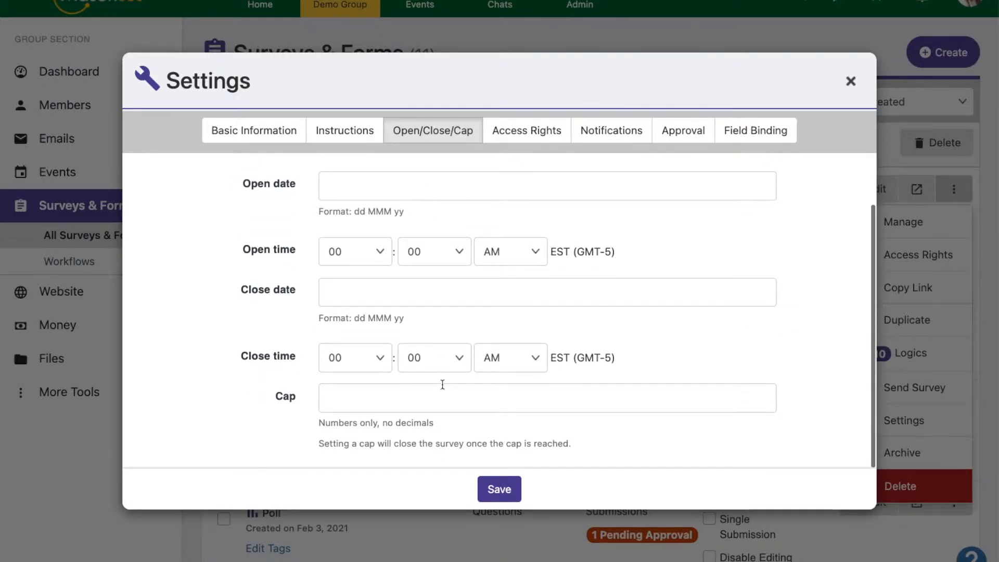
left_click(436, 397)
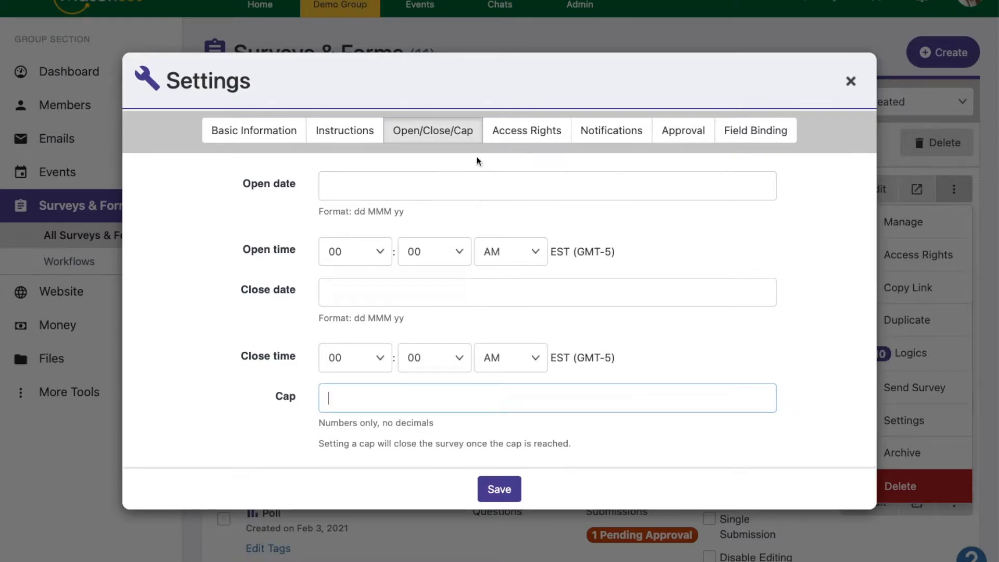
- Try switching the Login required and Anonymous answers options in the form's access rights, restoring each one
left_click(509, 135)
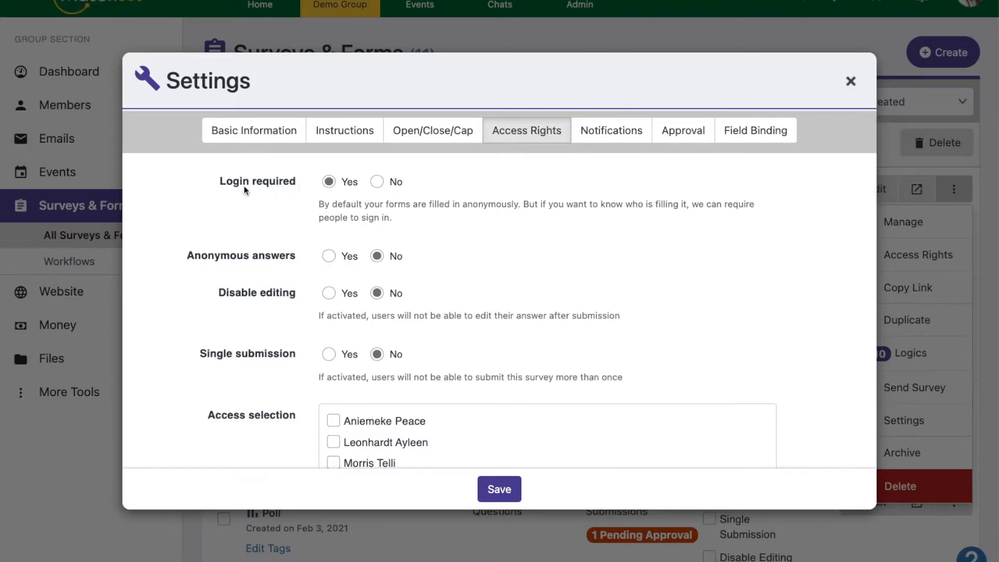
left_click(378, 183)
left_click(330, 182)
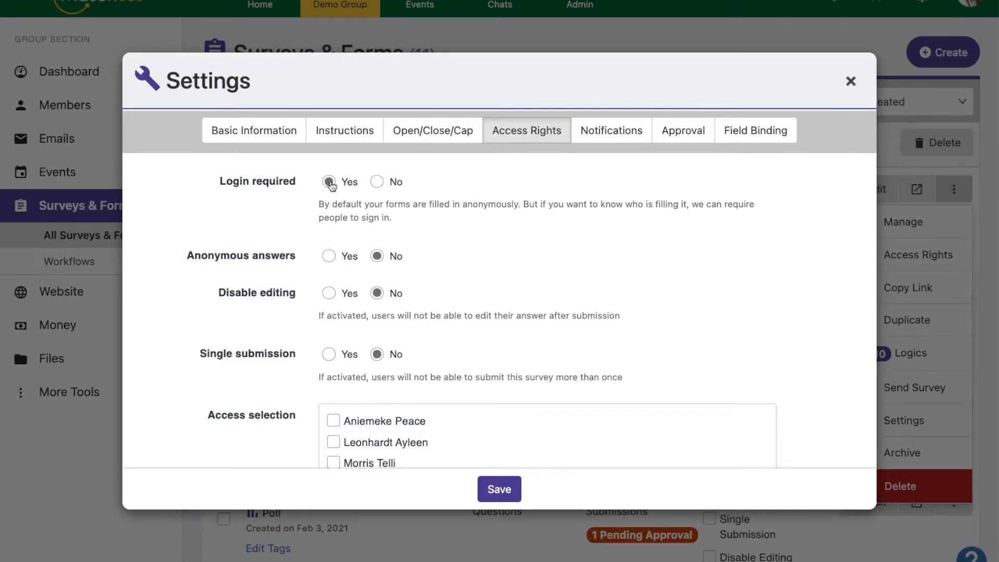
left_click(378, 182)
left_click(329, 182)
left_click(331, 261)
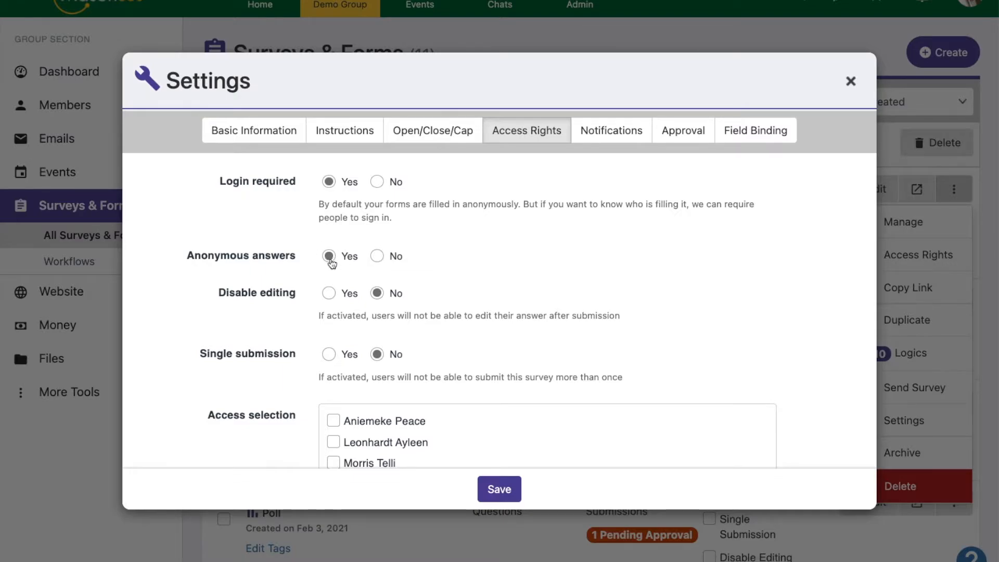
left_click(377, 257)
- Try granting the first listed officer access to modify the form and review its results, and withdraw it
scroll(304, 385, "down", 3)
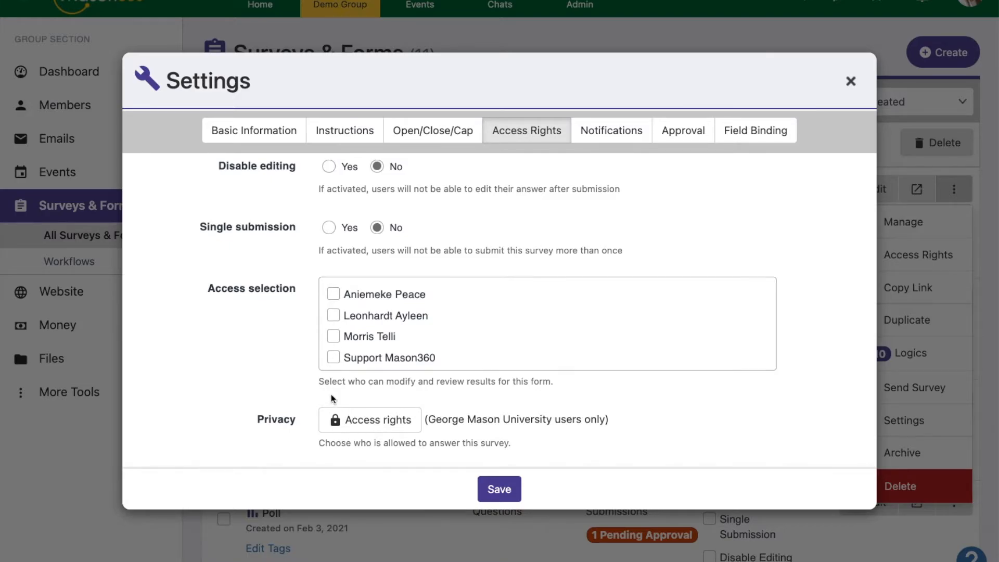
left_click(334, 296)
left_click(335, 298)
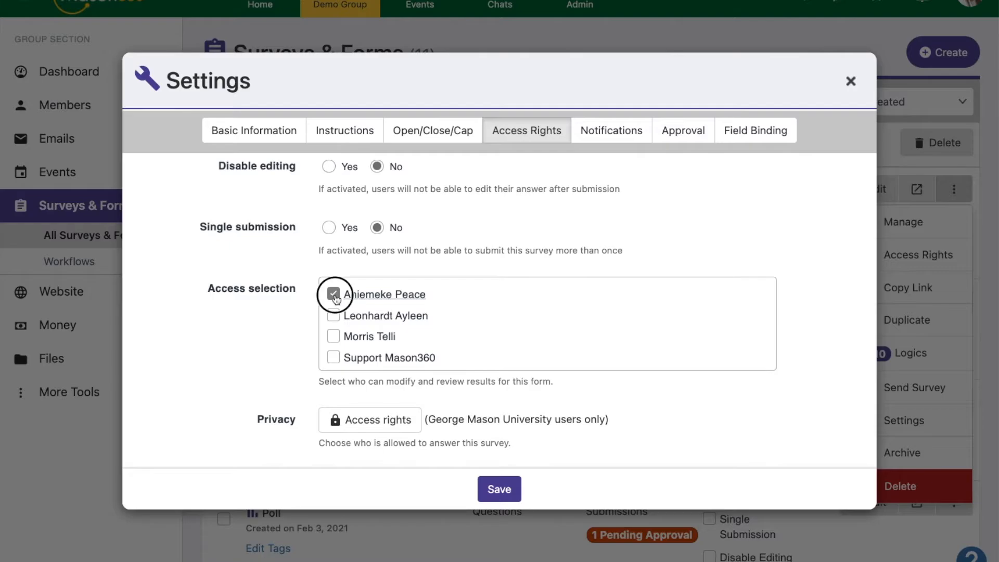
- Try restricting who may answer the survey to group members only, and close the privacy options without saving
left_click(338, 430)
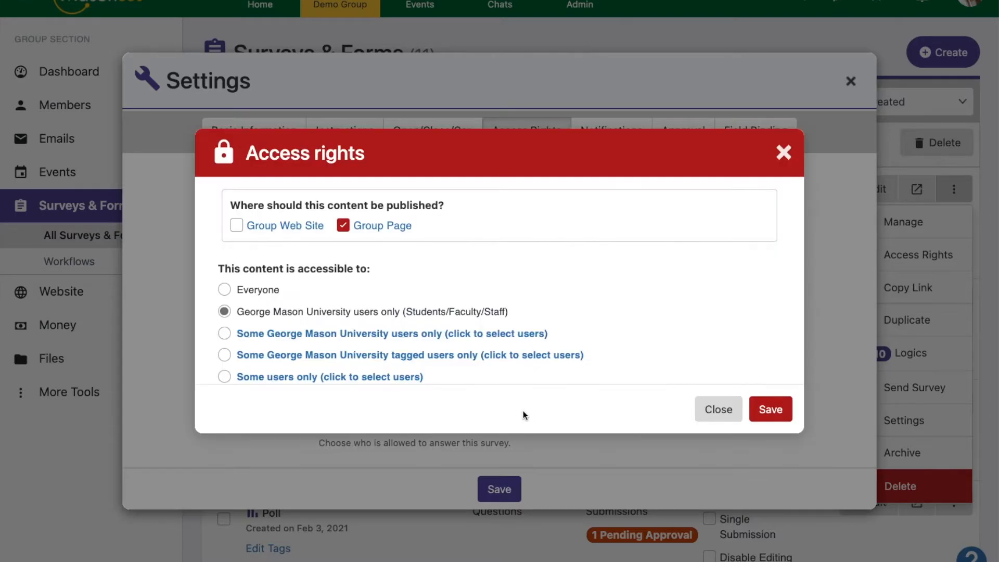
scroll(374, 301, "down", 3)
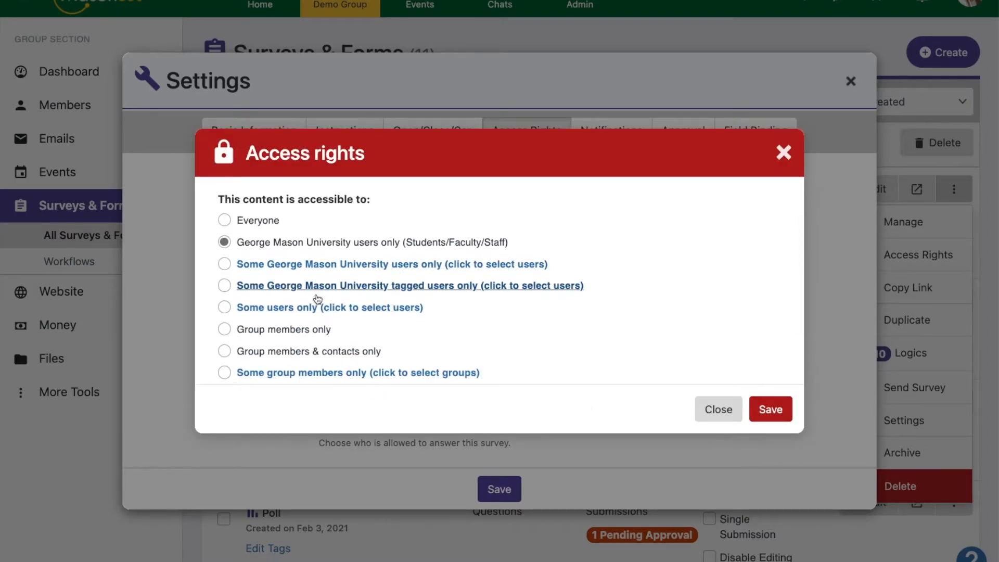
scroll(281, 290, "down", 1)
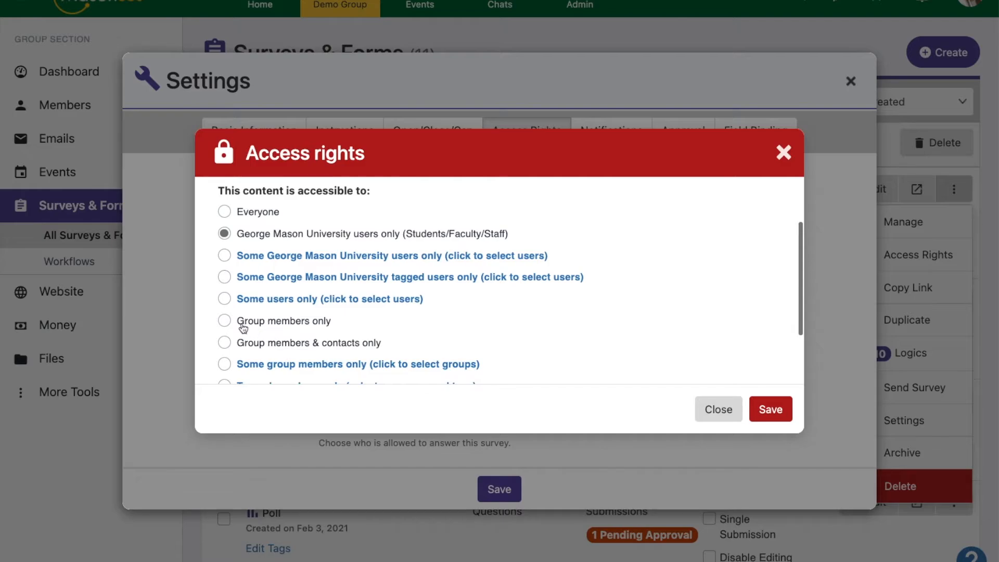
left_click(225, 321)
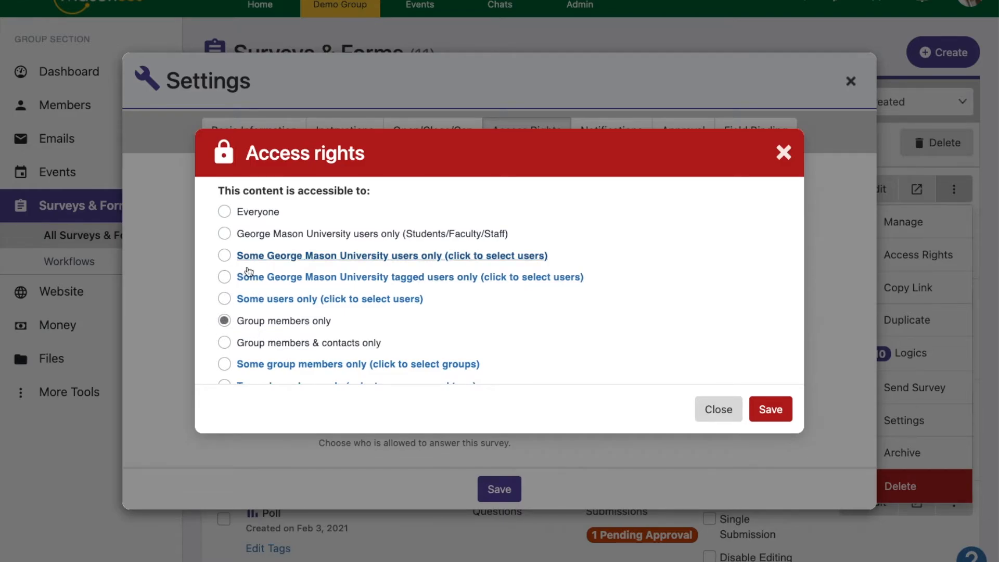
scroll(250, 286, "down", 3)
scroll(239, 281, "up", 5)
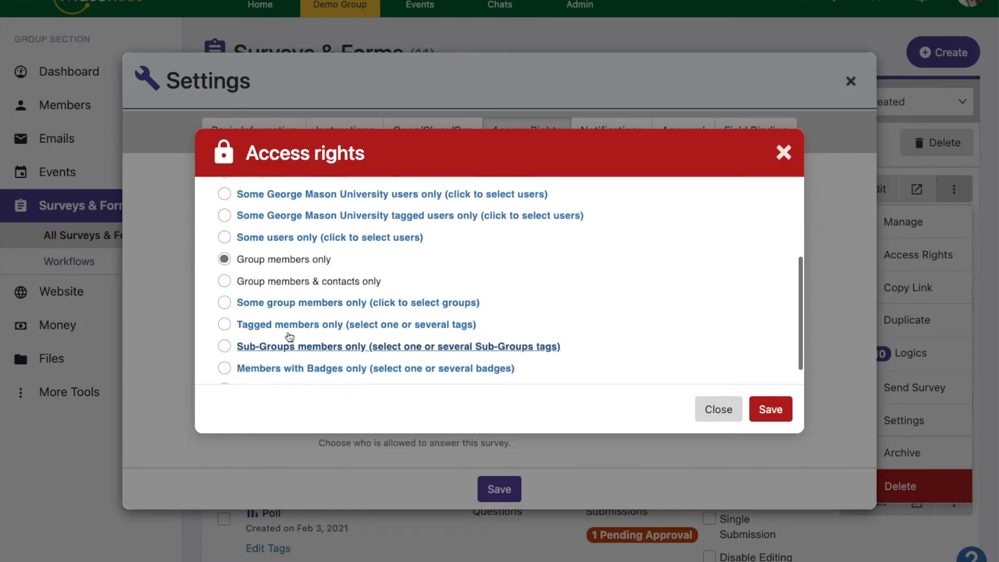
scroll(333, 345, "down", 2)
scroll(333, 344, "down", 3)
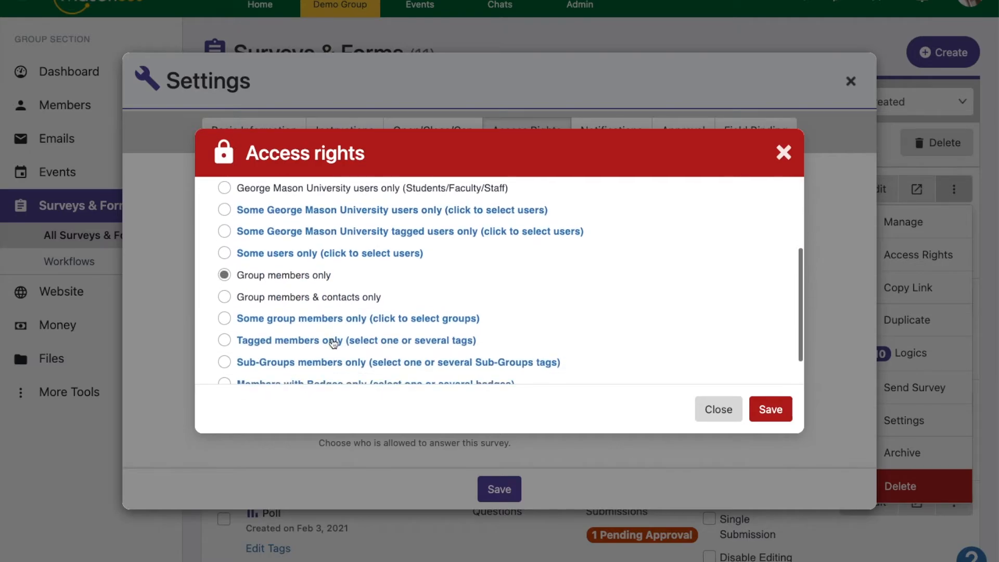
left_click(738, 410)
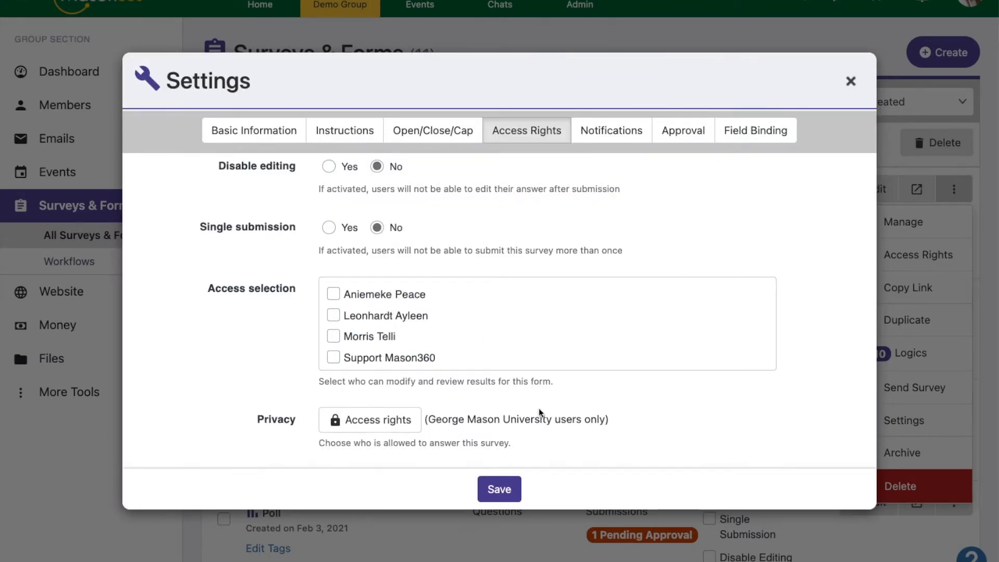
- Discard the unsaved access changes and review the form's notification recipients, submission status messages and approval box option
left_click(598, 132)
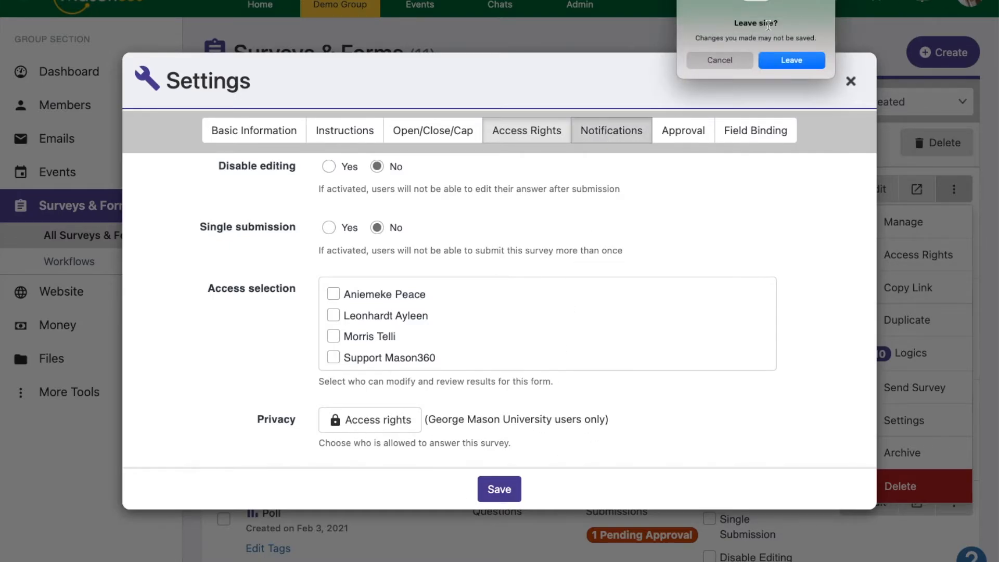
left_click(788, 59)
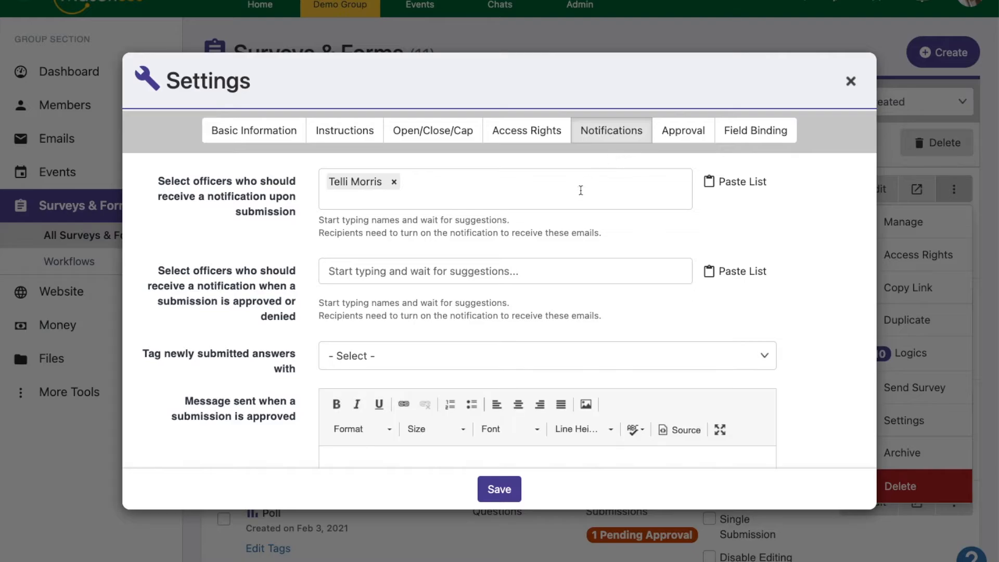
scroll(560, 245, "down", 1)
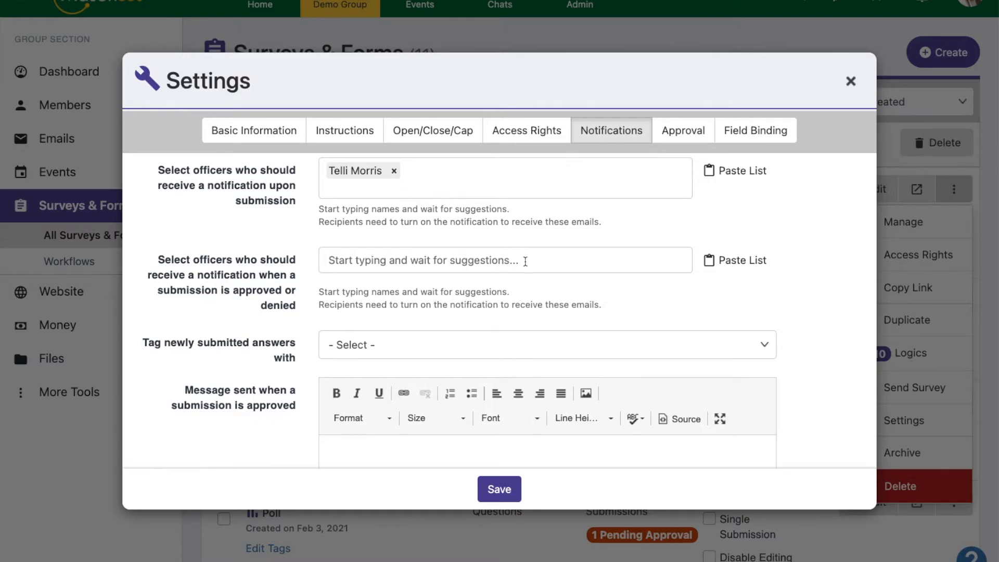
scroll(527, 289, "down", 5)
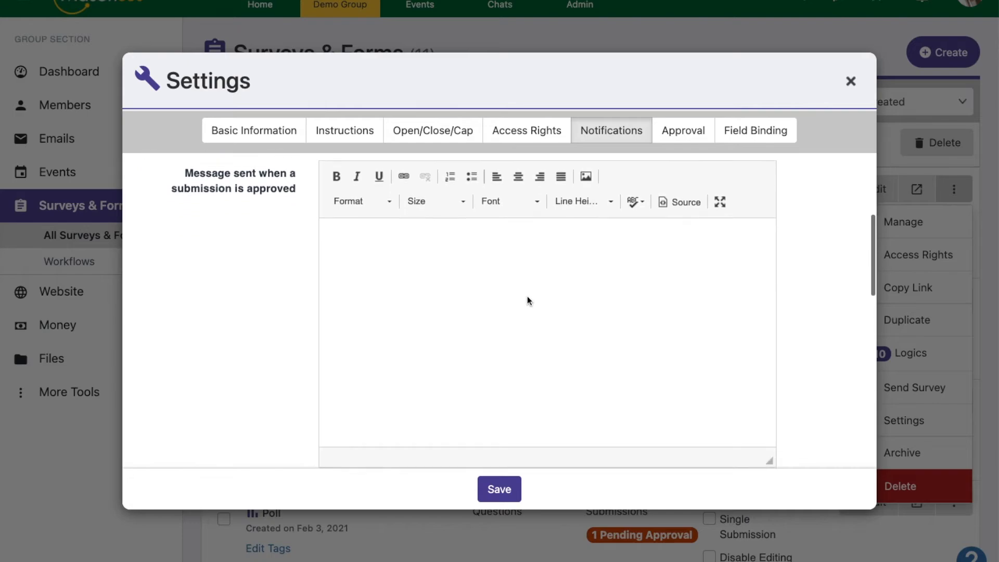
left_click(347, 221)
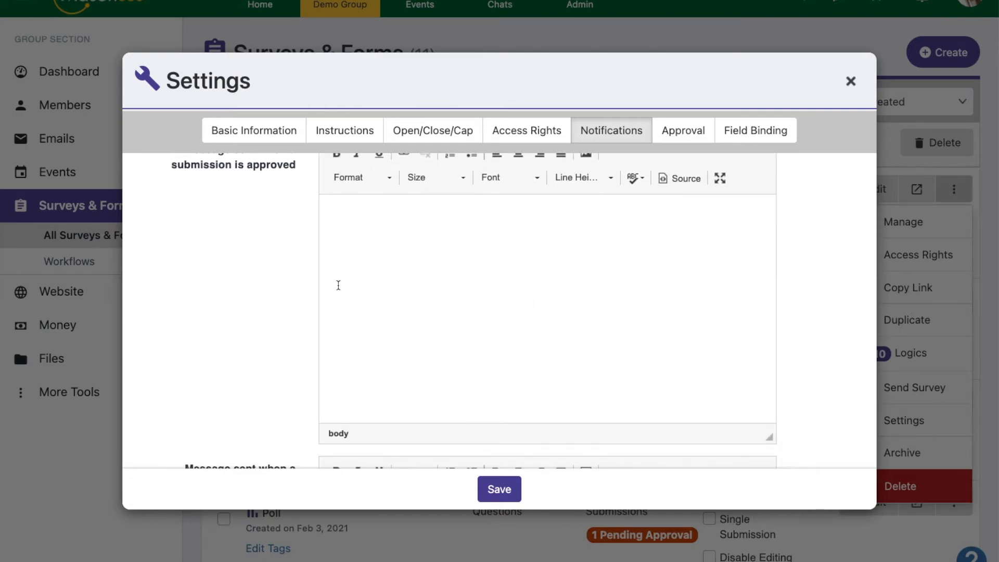
scroll(338, 285, "down", 3)
left_click(413, 425)
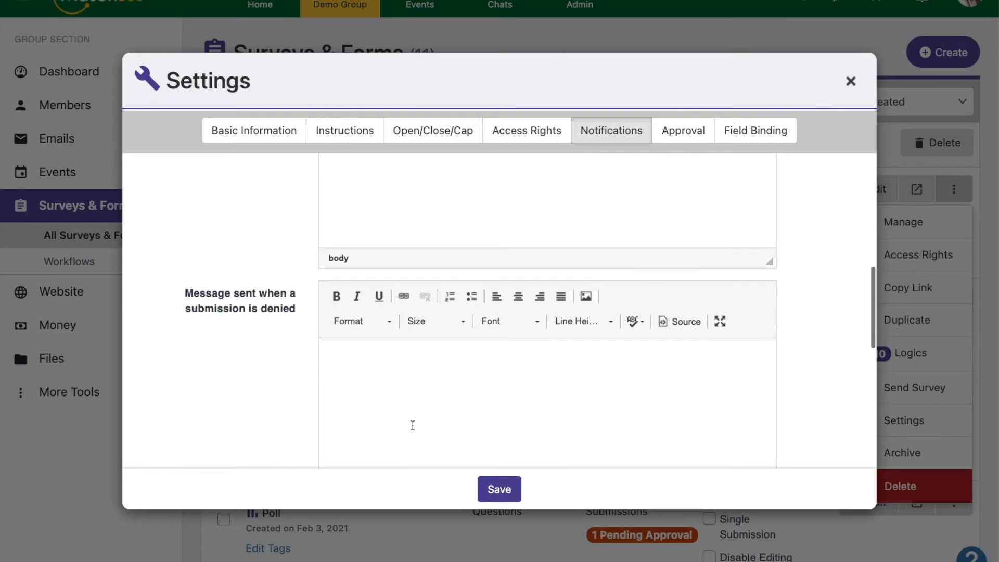
scroll(413, 425, "down", 3)
scroll(413, 425, "down", 5)
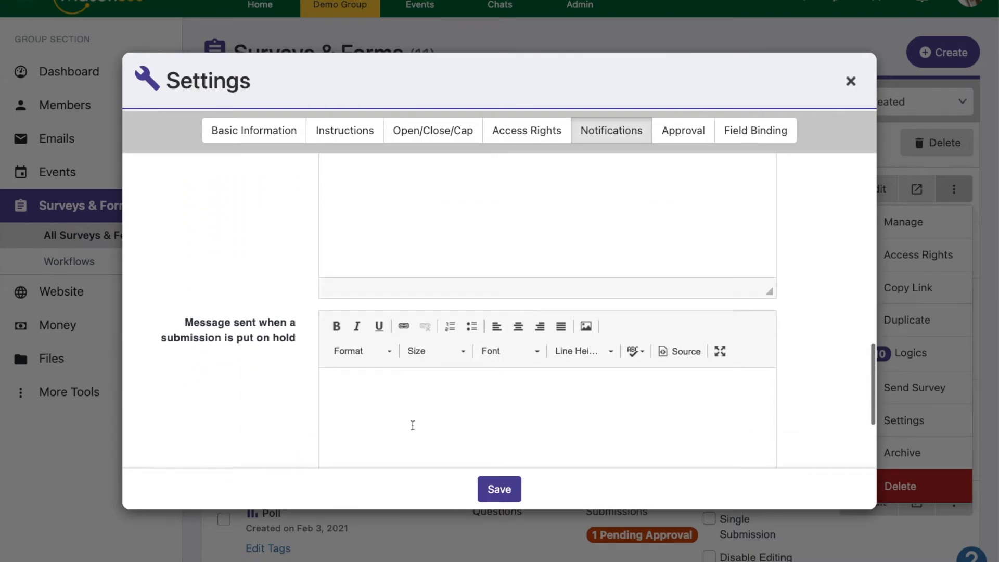
scroll(413, 425, "up", 10)
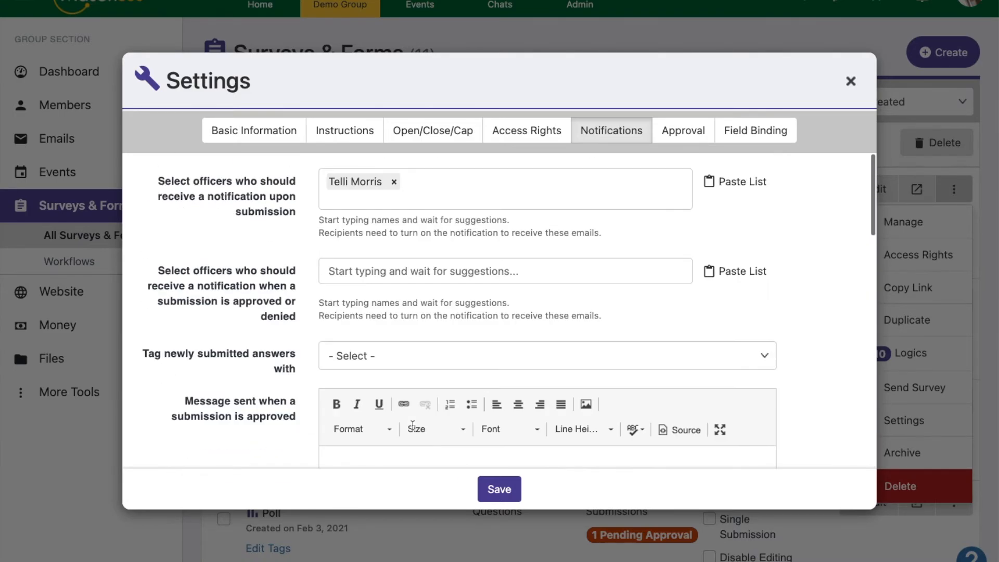
left_click(691, 134)
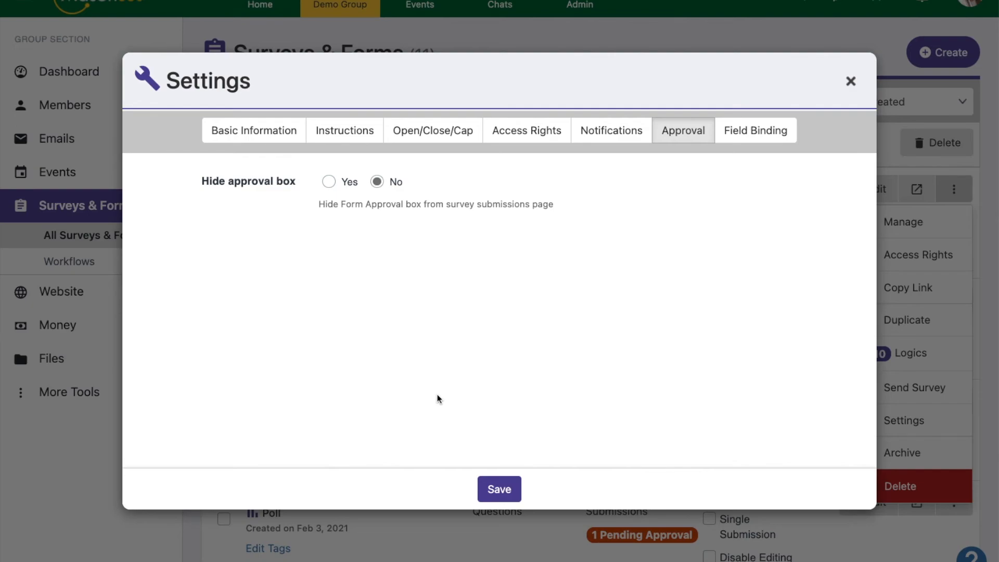
- Add Mason360 Support to the officers notified upon submission and save the form's notification settings
left_click(599, 131)
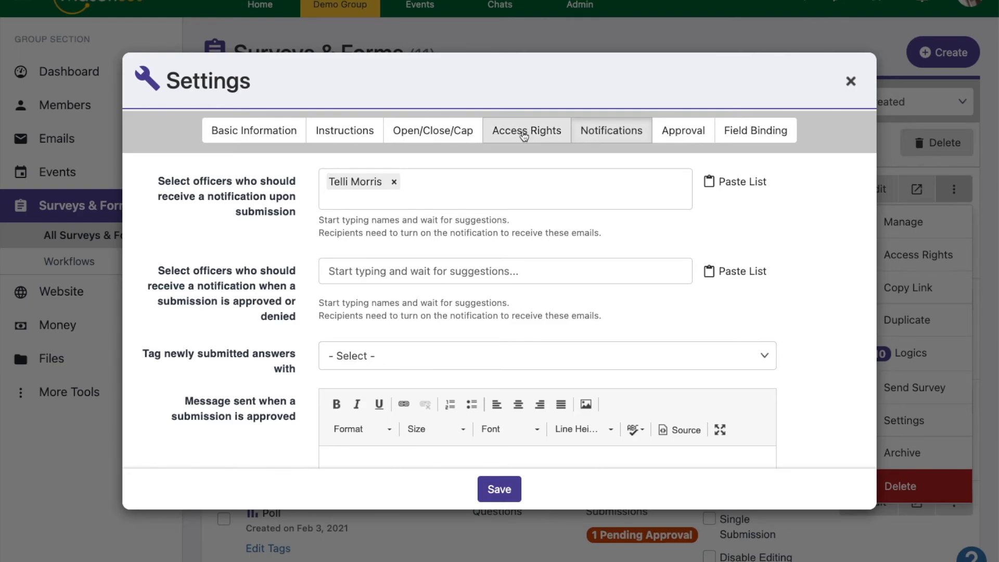
left_click(468, 183)
type("Mason360")
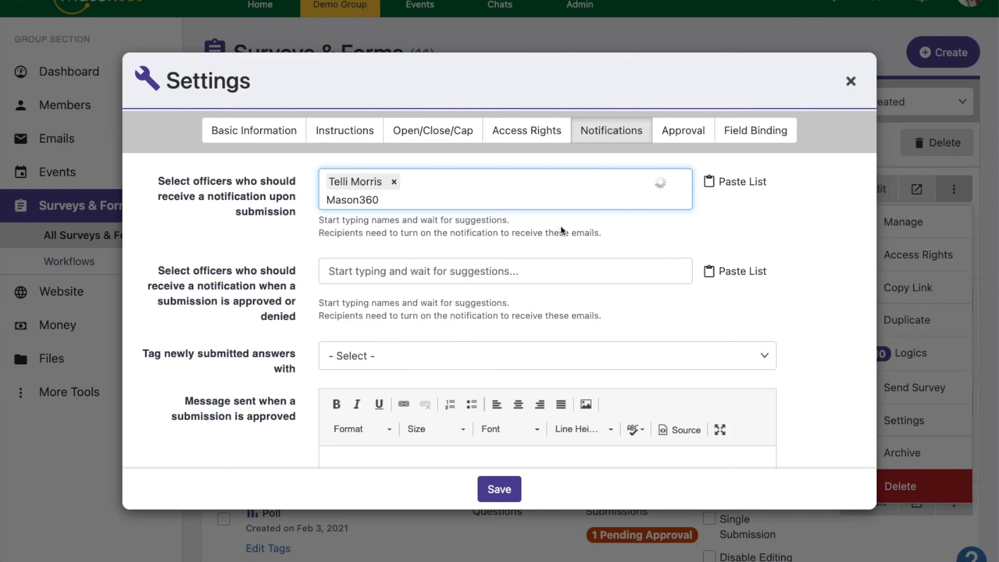
left_click(561, 230)
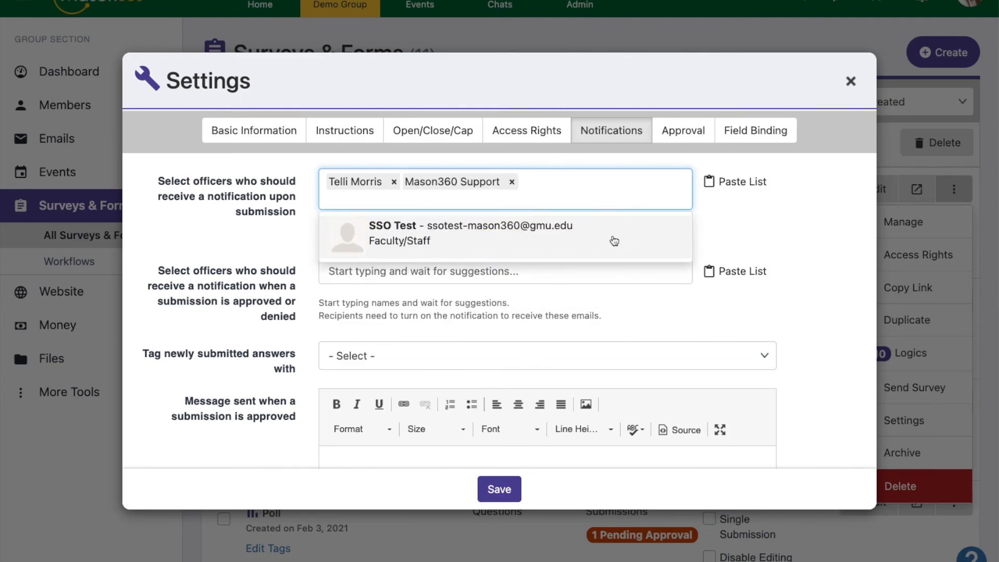
left_click(509, 120)
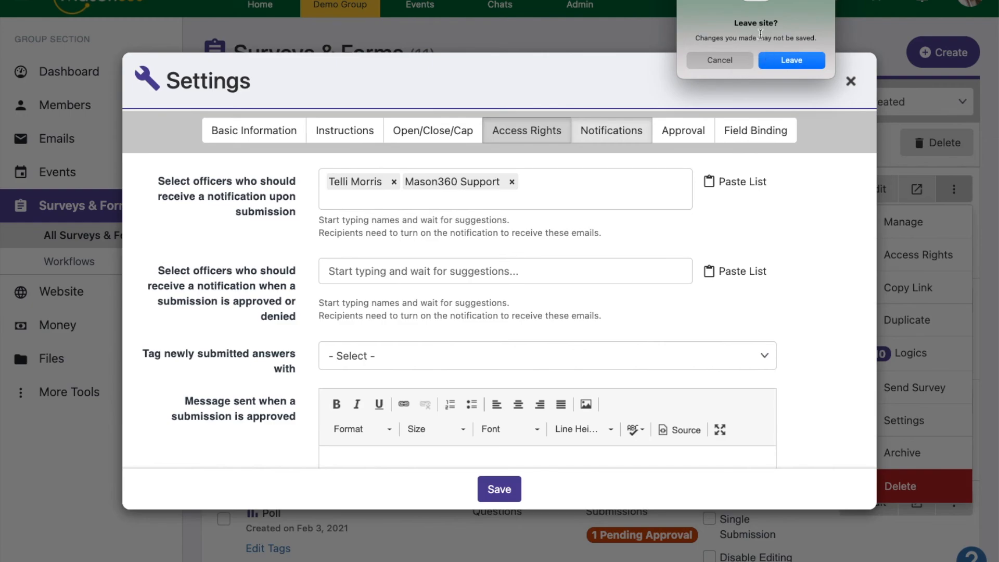
left_click(700, 63)
left_click(500, 489)
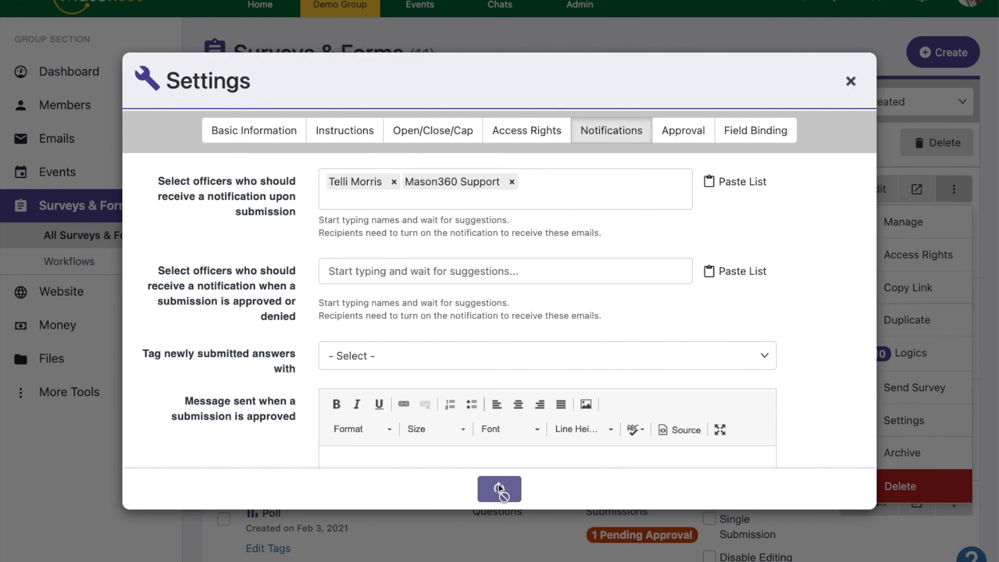